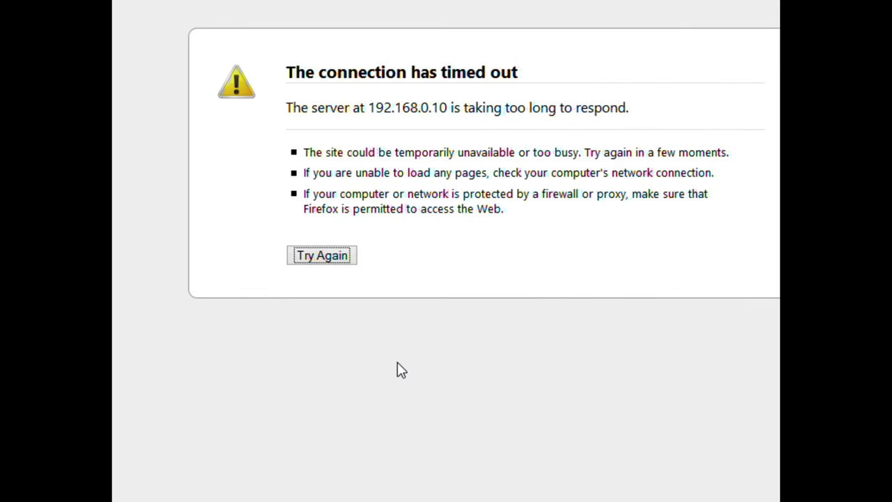
Step: Reach Network Connections through Control Panel's Network and Sharing Center adapter settings
key("super+x")
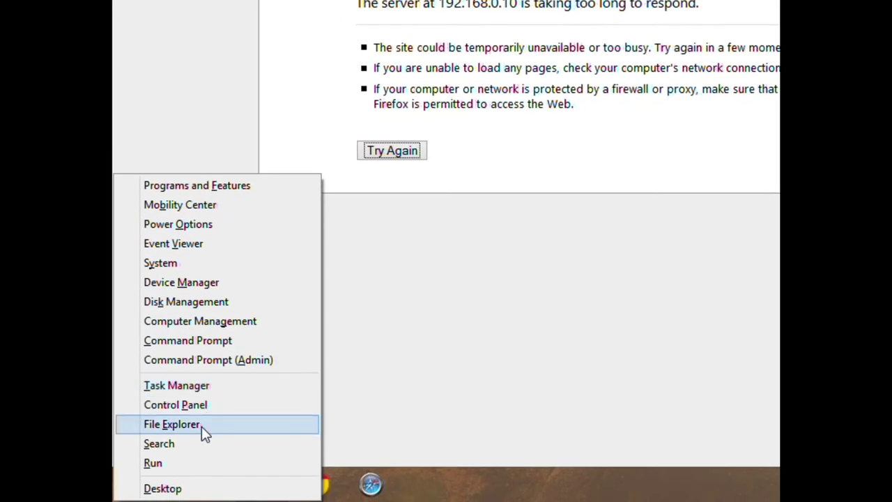
left_click(202, 410)
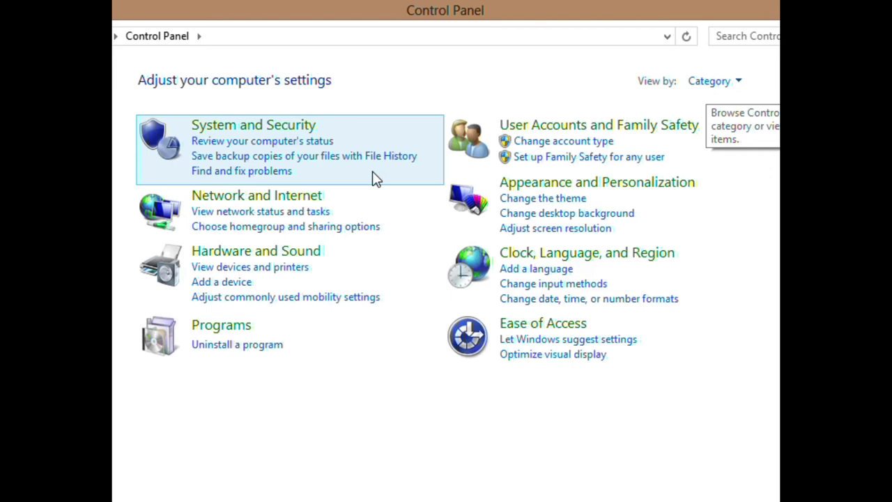
left_click(307, 199)
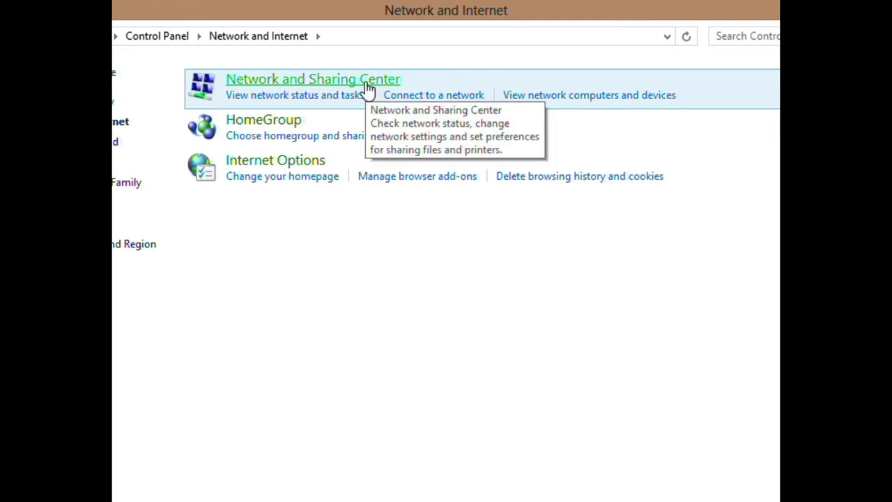
left_click(367, 89)
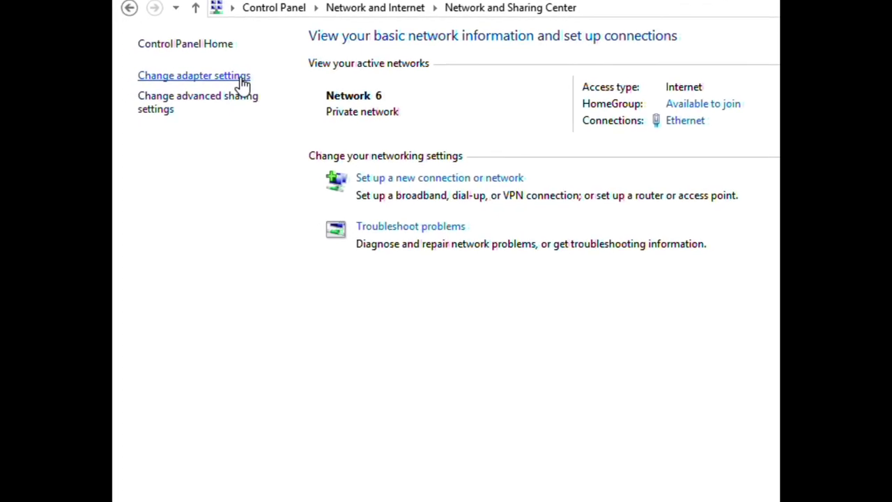
left_click(242, 78)
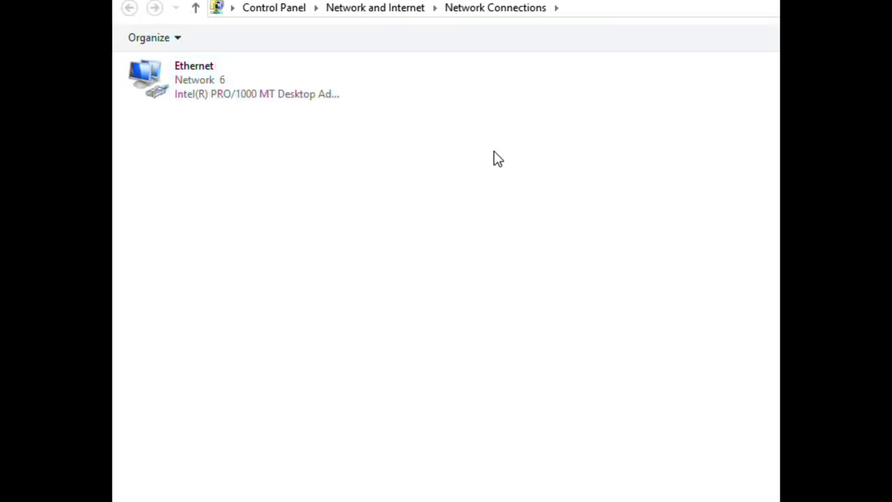
Step: Open the TCP/IPv4 properties of the Ethernet adapter
right_click(269, 99)
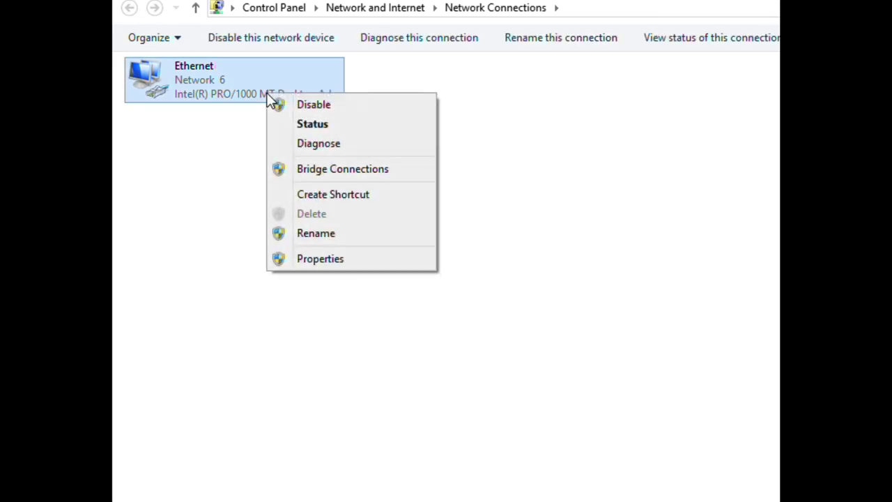
left_click(331, 261)
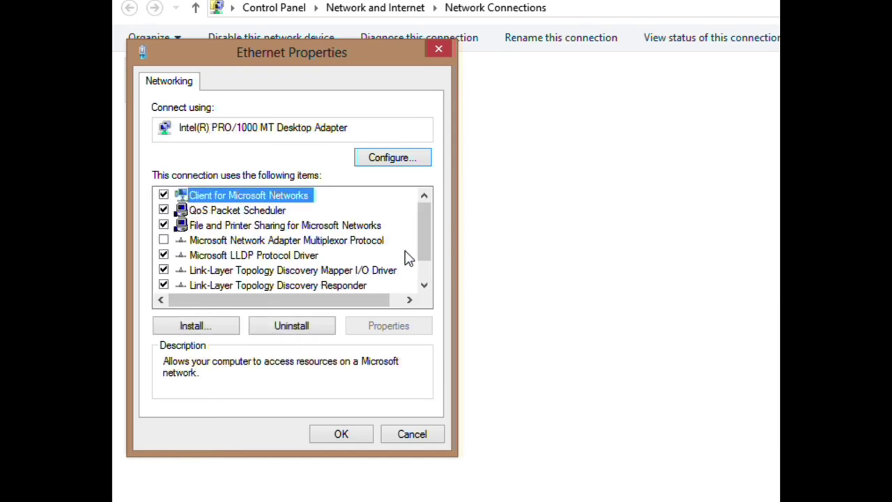
left_click_drag(424, 245, 425, 281)
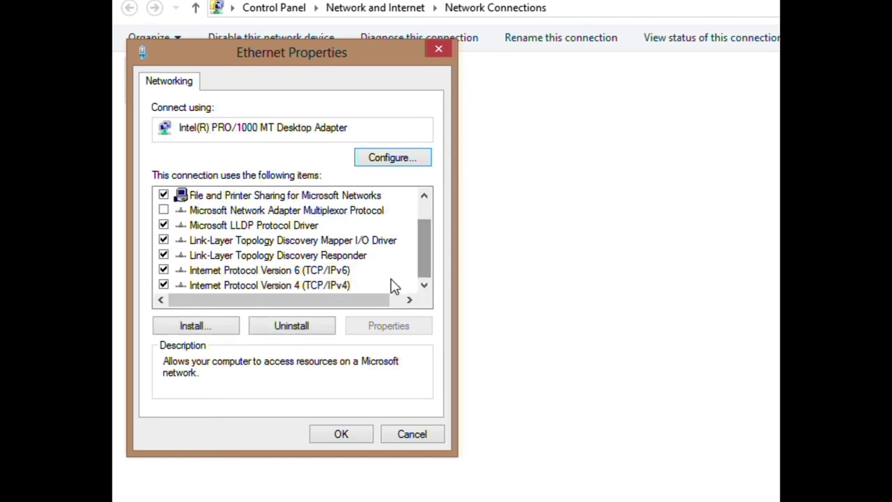
left_click(315, 285)
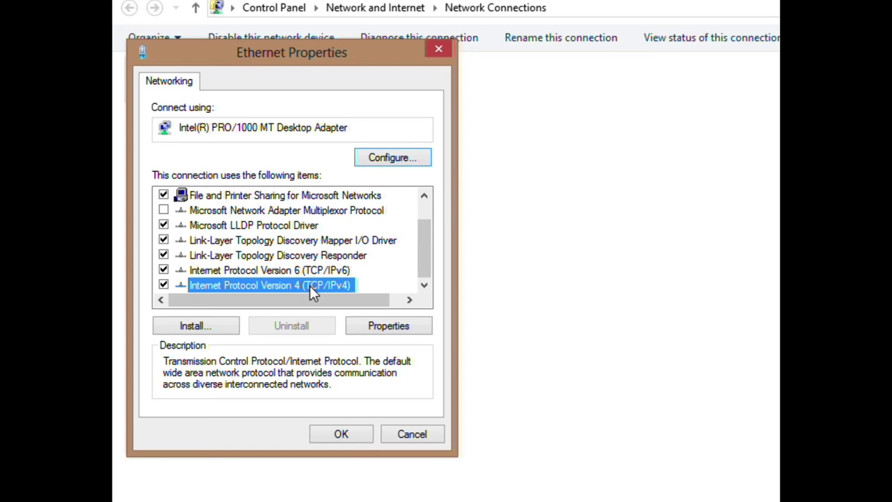
left_click(368, 329)
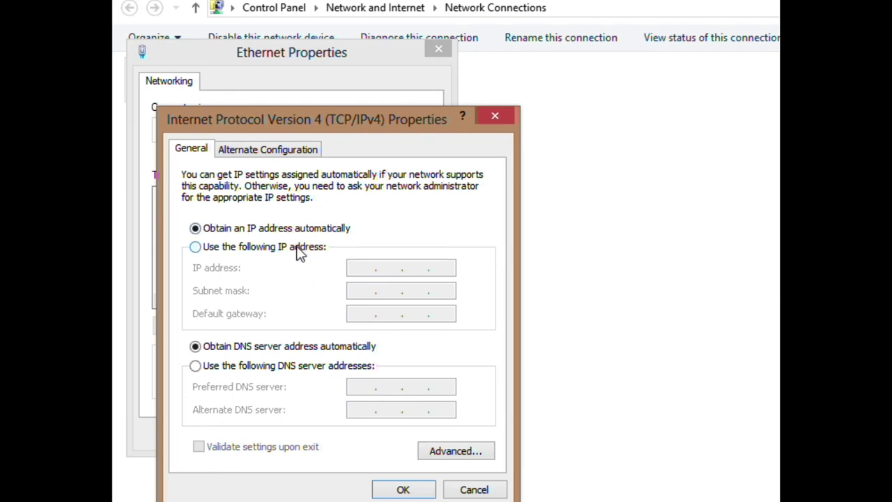
Step: Assign static IP 192.168.0.200, mask 255.255.255.0, gateway 192.168.0.10, and confirm
left_click(298, 252)
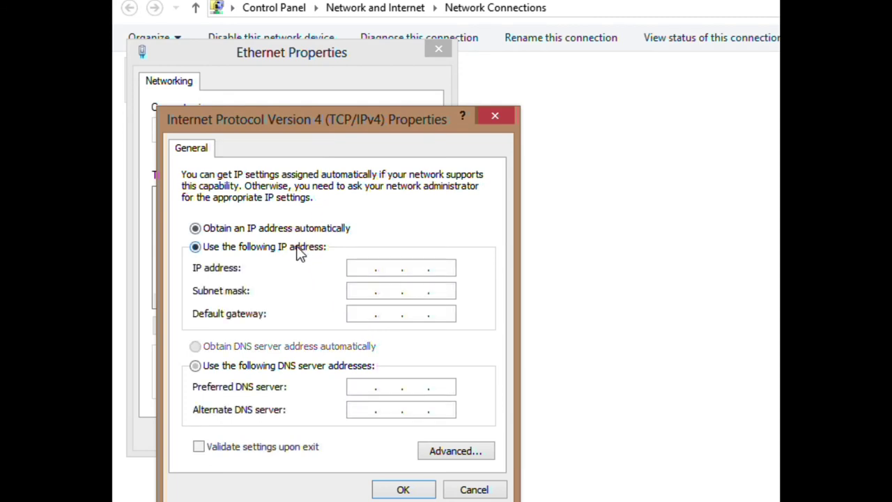
left_click(354, 262)
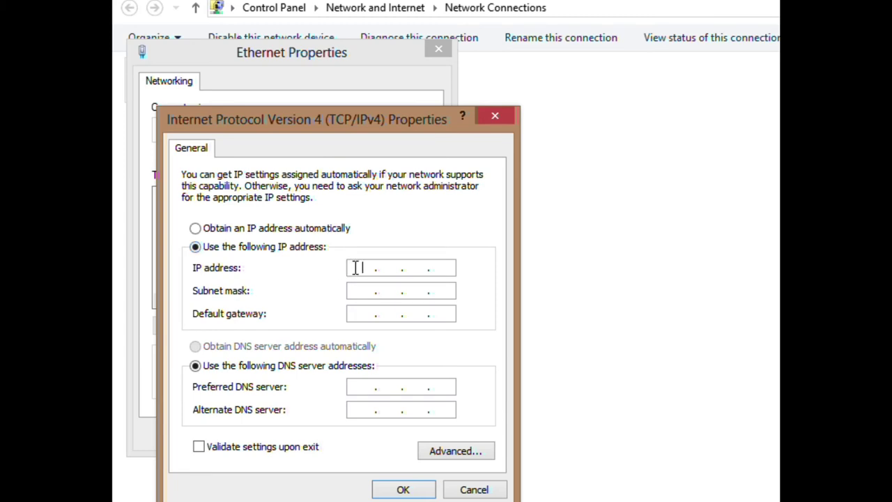
type("192 . ")
type("168 . ")
type("0 . 200")
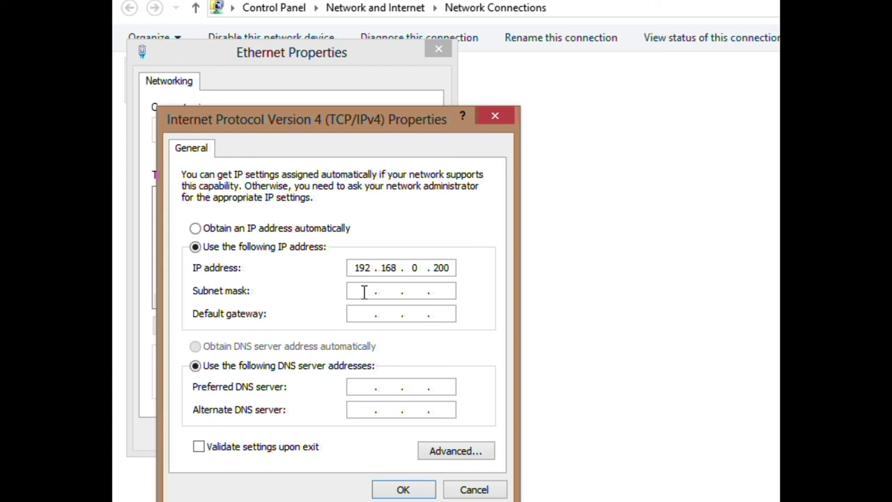
left_click(364, 291)
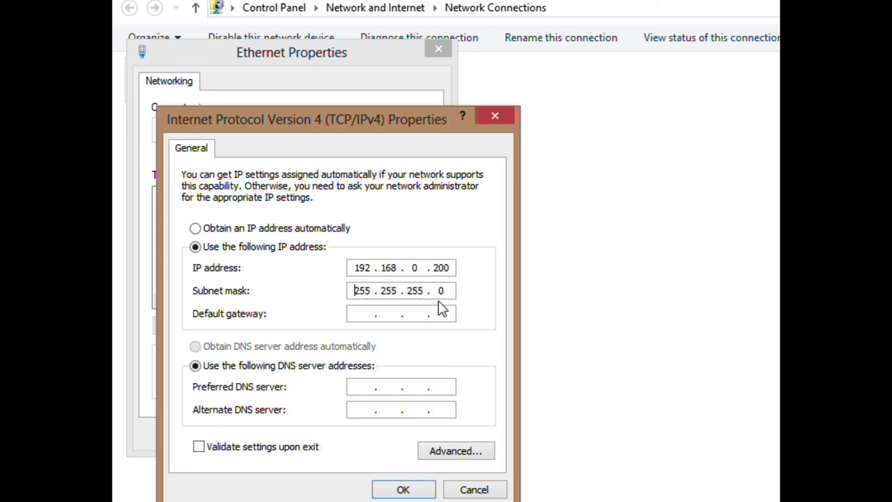
left_click(358, 317)
type("192 . 1")
type("68 . ")
type("0 .")
key("period")
type("10")
left_click(406, 490)
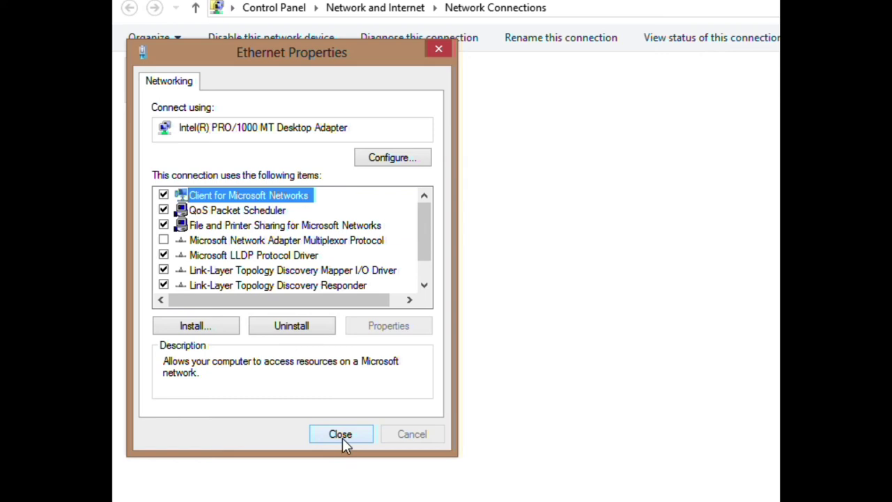
Step: Close Ethernet properties, turn on sharing for Network 7, and minimize both Control Panel windows
left_click(341, 435)
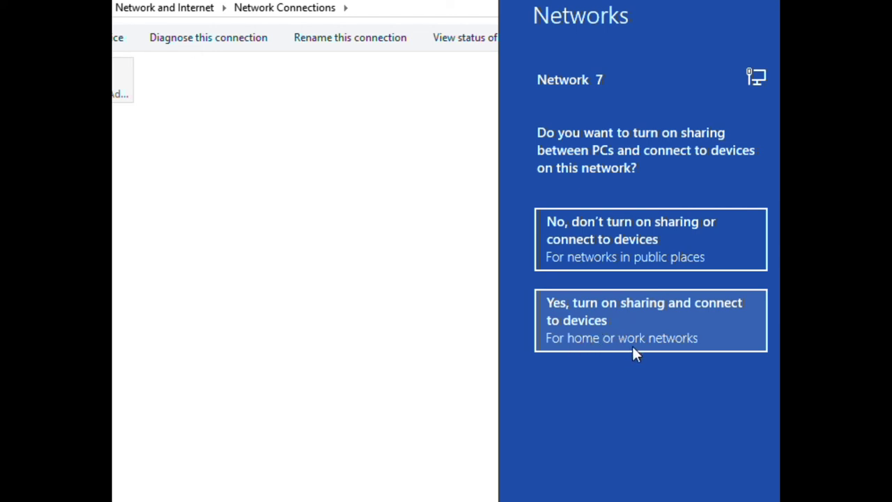
left_click(635, 322)
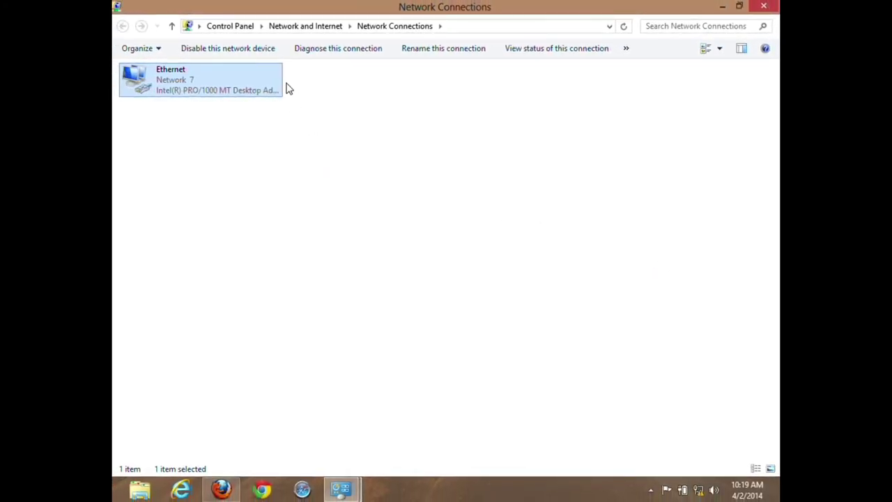
left_click(723, 8)
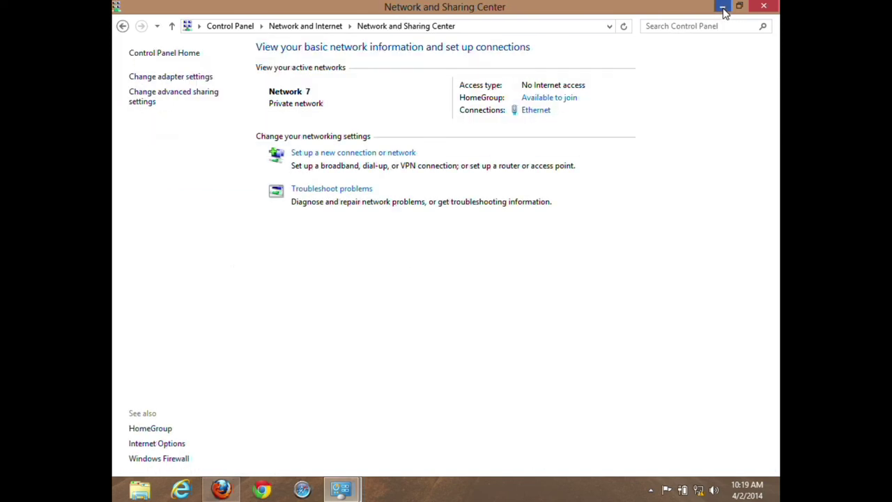
left_click(723, 9)
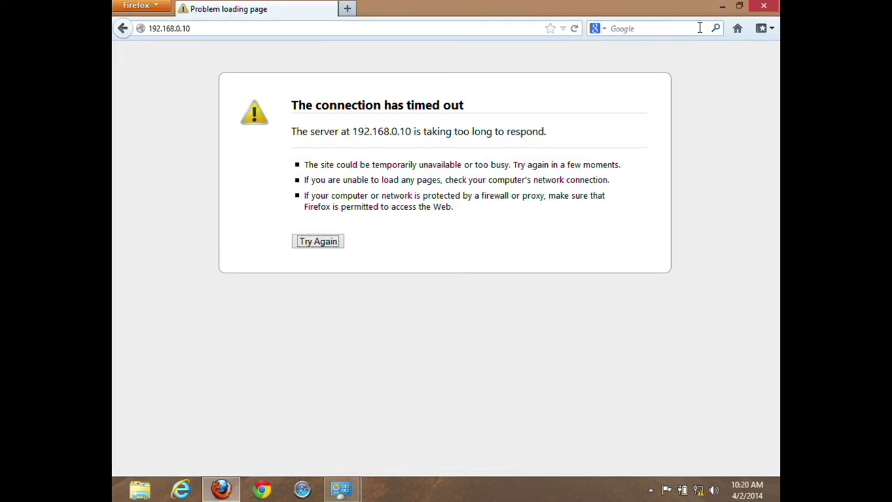
Step: Reload 192.168.0.10 and log in with the router's credentials, reaching Quick Setup in a new tab
left_click(509, 30)
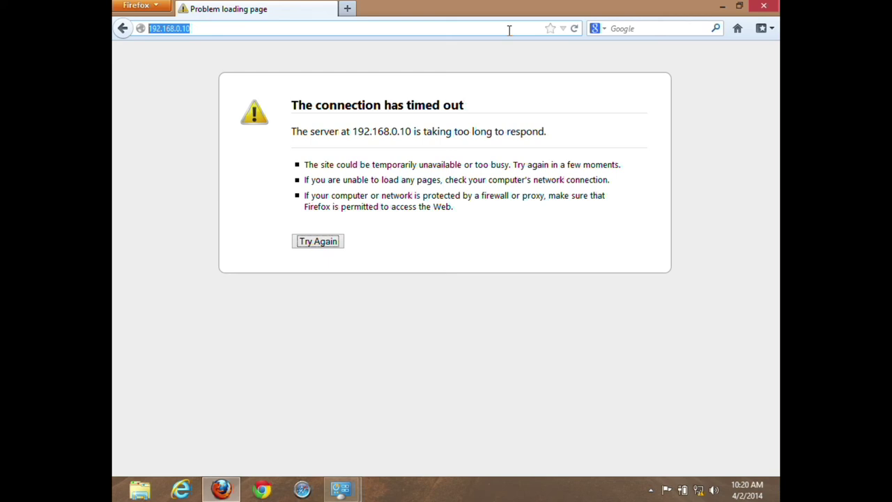
left_click(508, 30)
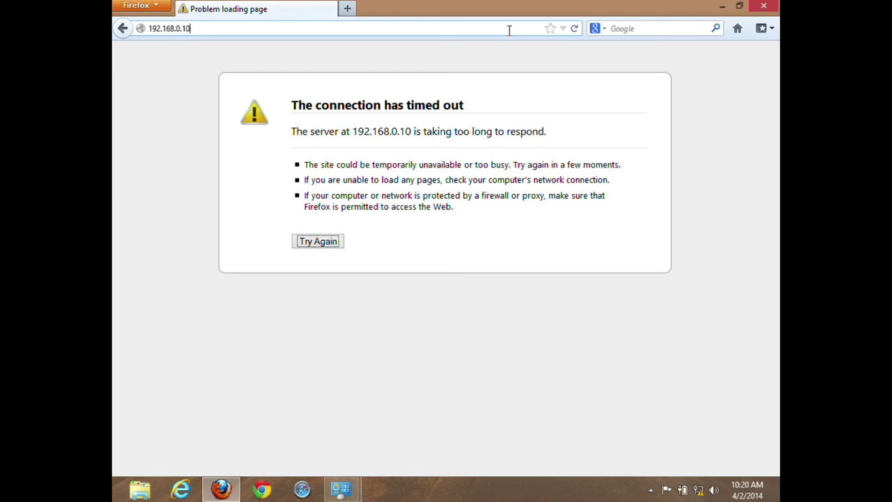
left_click(575, 31)
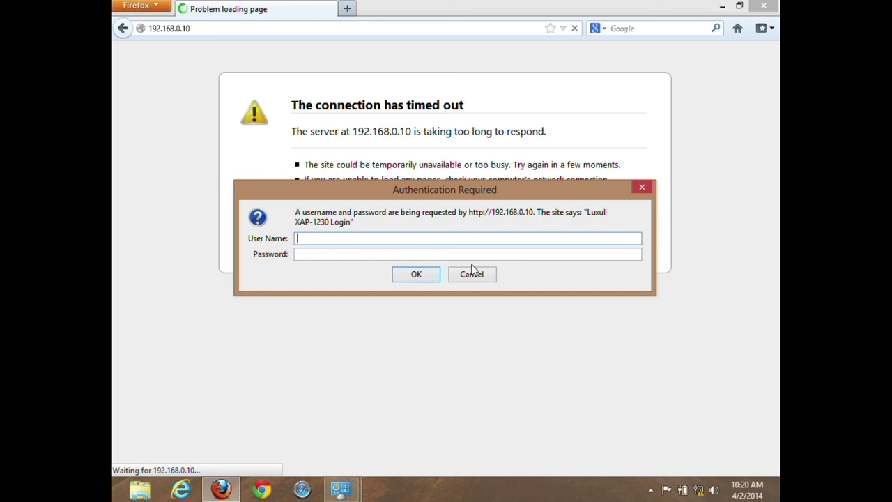
key("Tab")
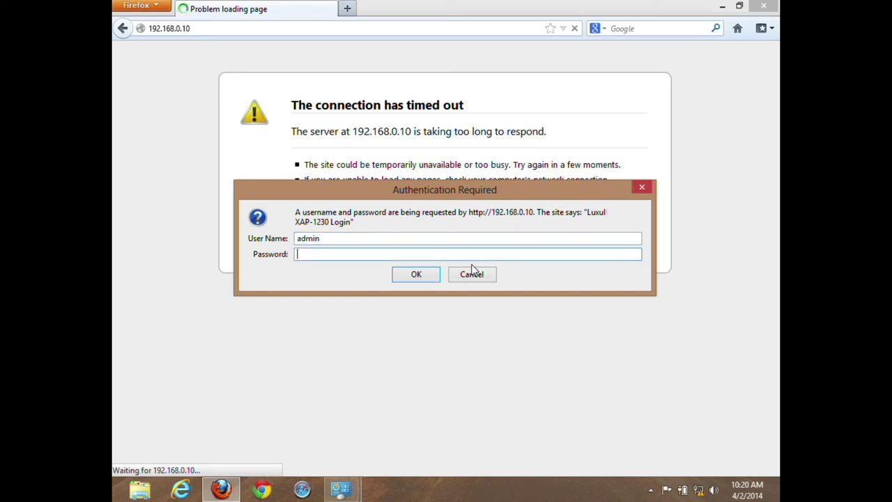
key("Return")
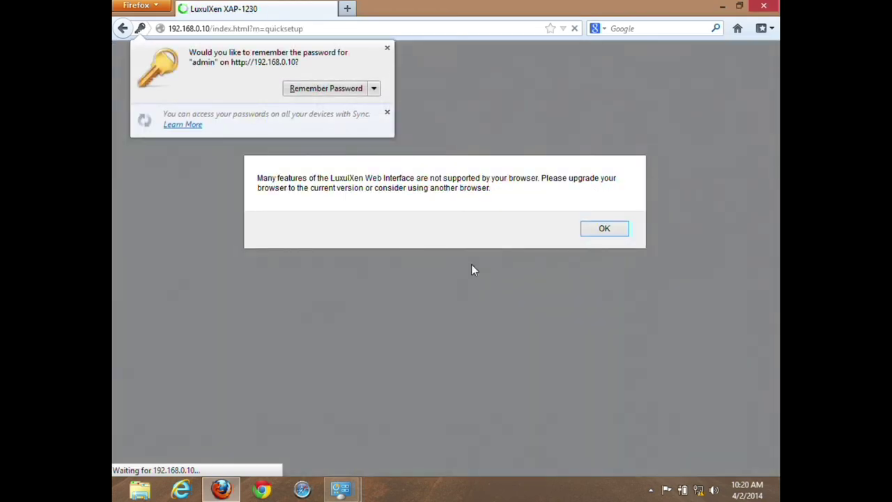
left_click(600, 230)
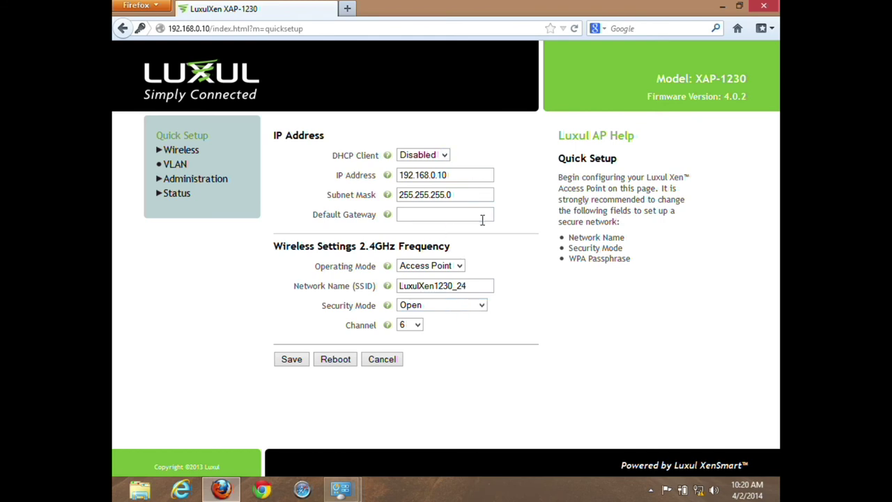
left_click(347, 9)
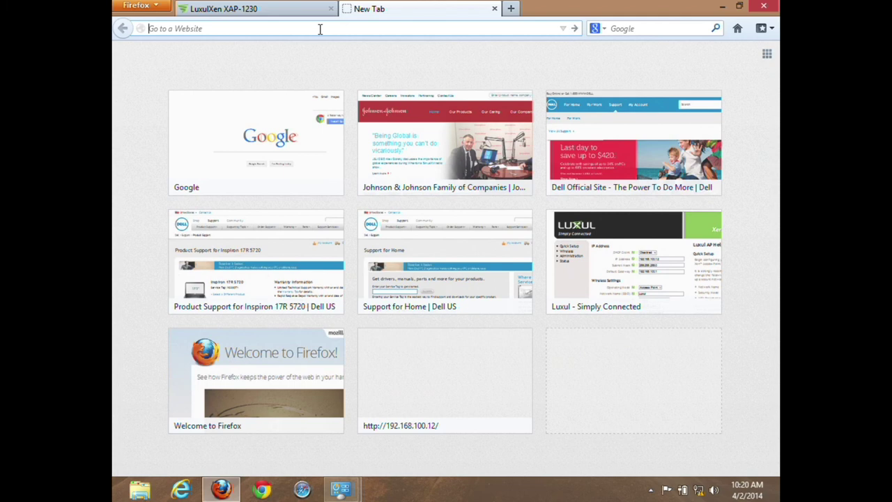
Step: Test internet access by loading google.com, then bring up the Control Panel windows
type("google.com/")
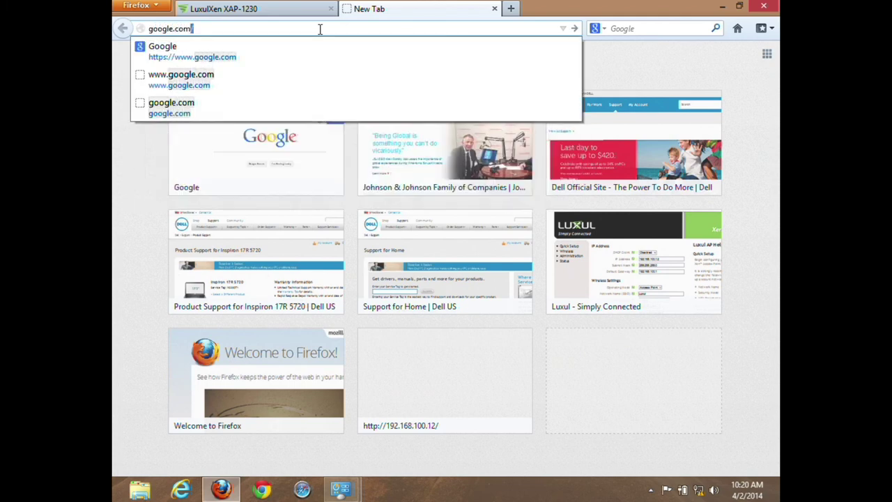
key("Return")
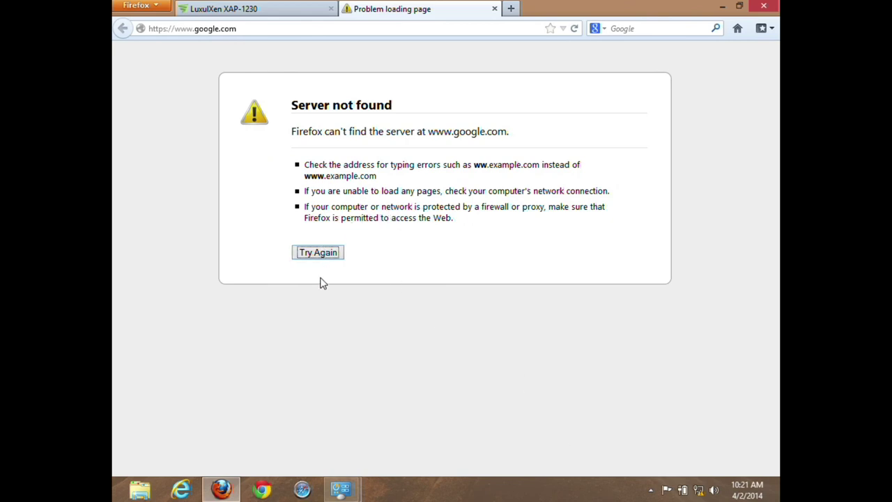
left_click(341, 489)
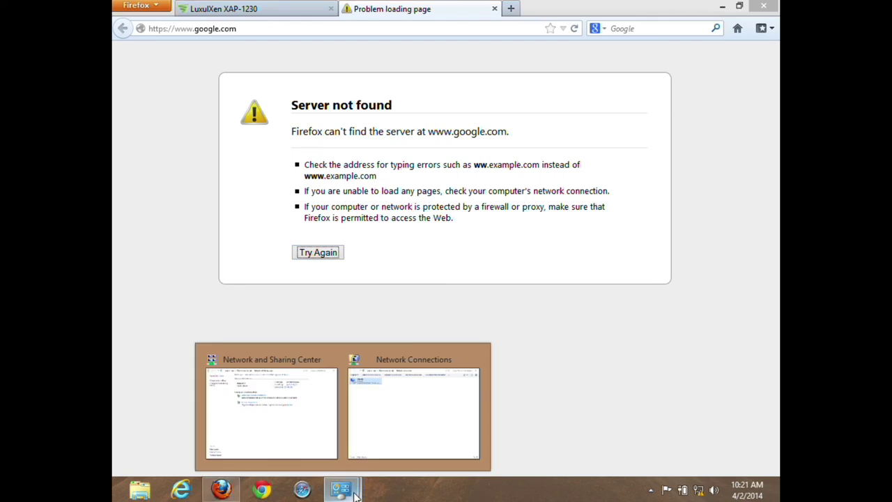
mouse_move(414, 413)
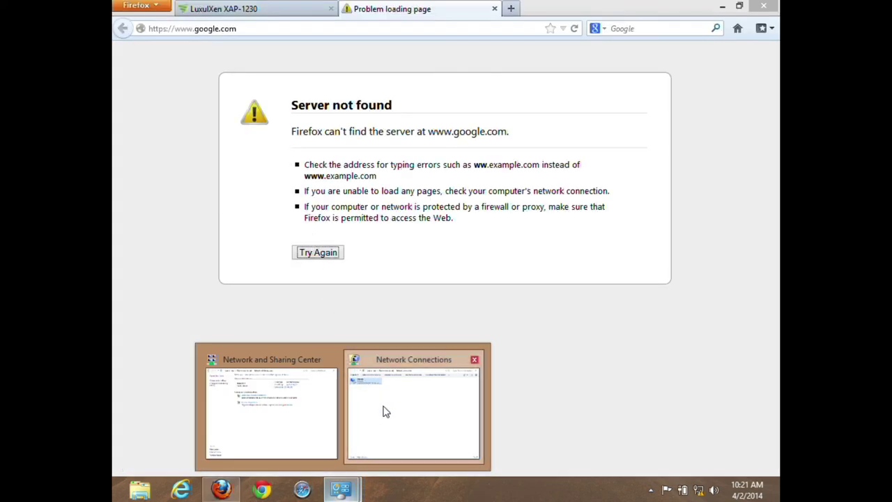
Step: Open the Ethernet adapter's TCP/IPv4 properties from Network Connections
left_click(383, 410)
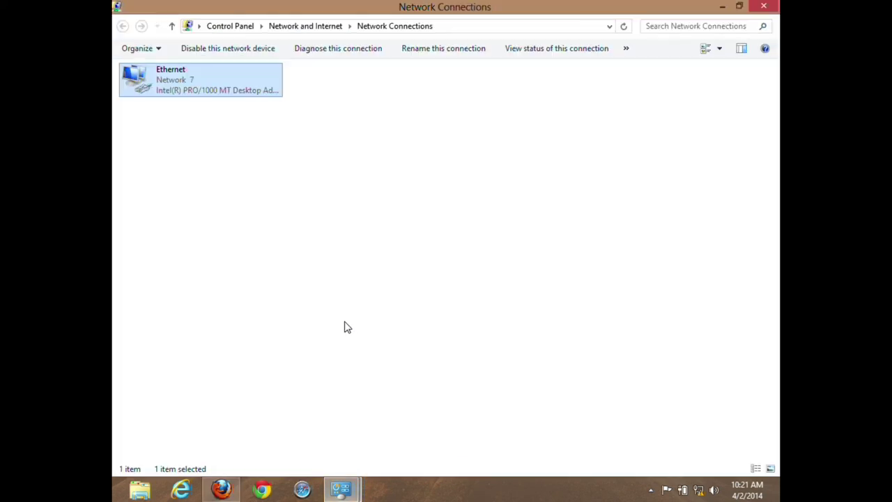
right_click(219, 87)
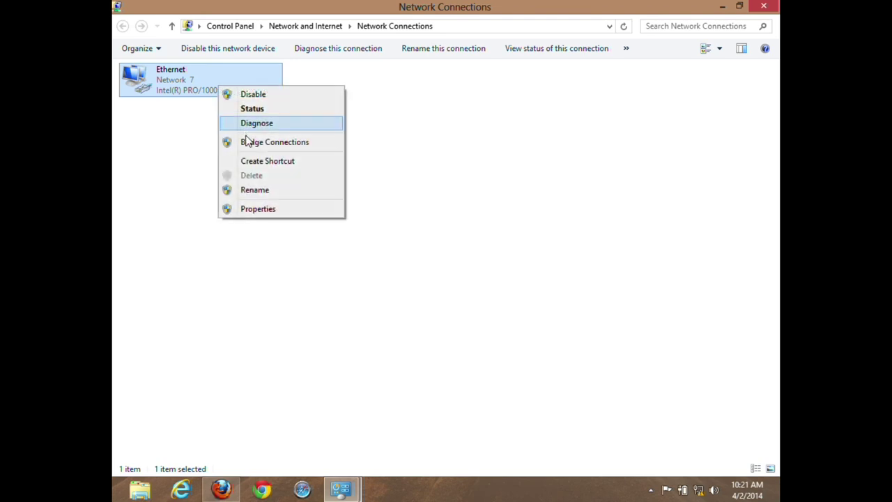
left_click(265, 209)
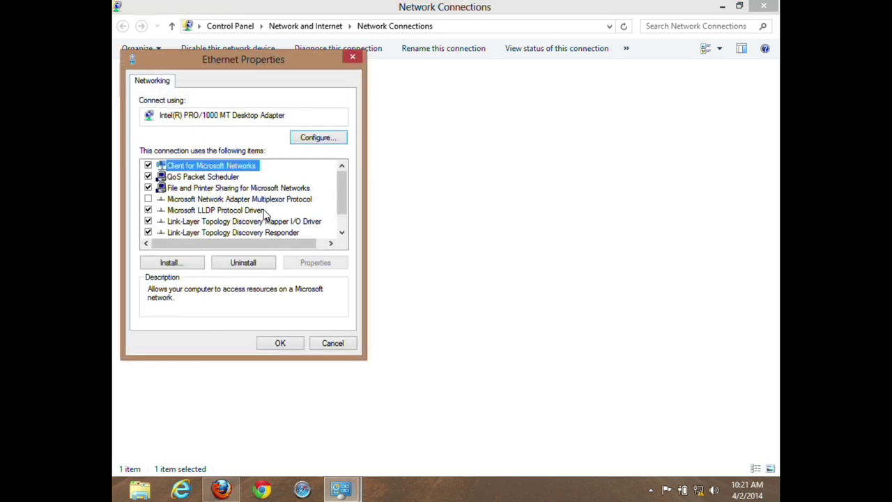
left_click_drag(341, 203, 338, 225)
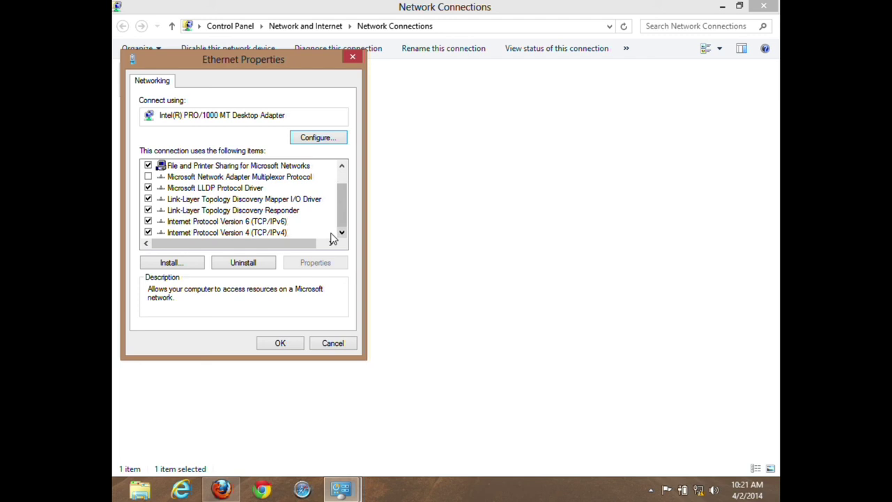
left_click(272, 232)
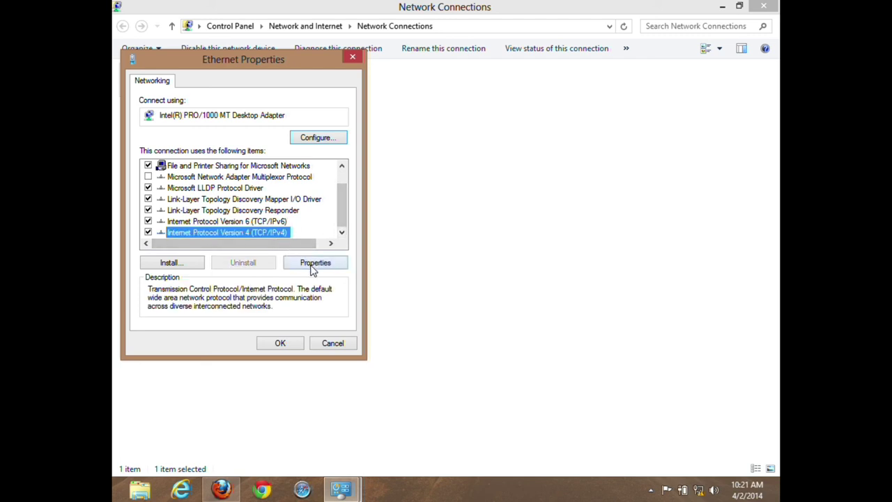
left_click(312, 268)
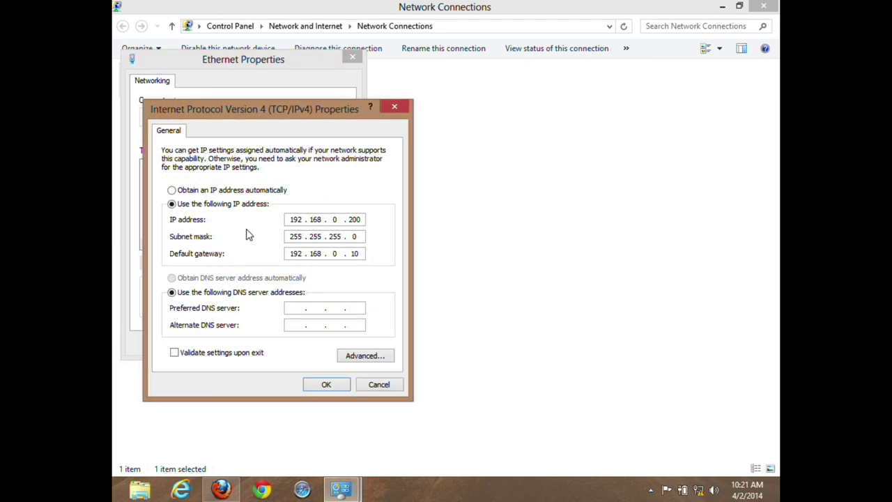
Step: Revert IPv4 to obtain IP and DNS addresses automatically, and close the properties
left_click(218, 191)
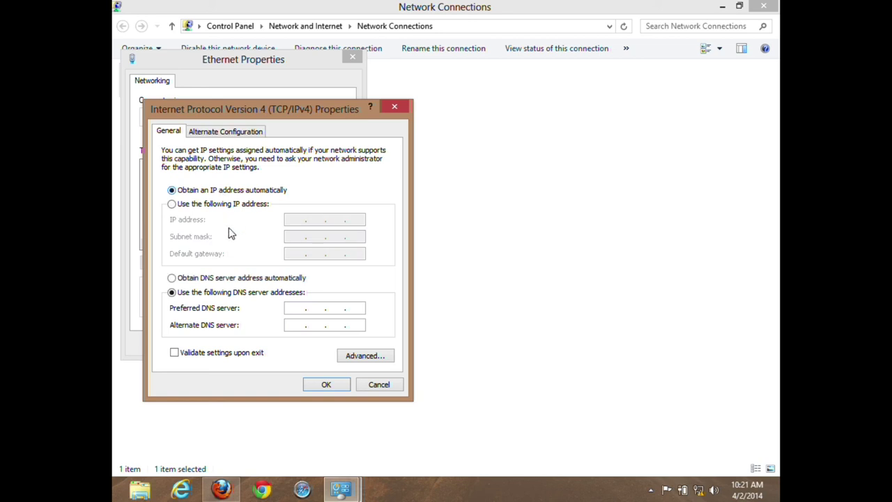
left_click(230, 279)
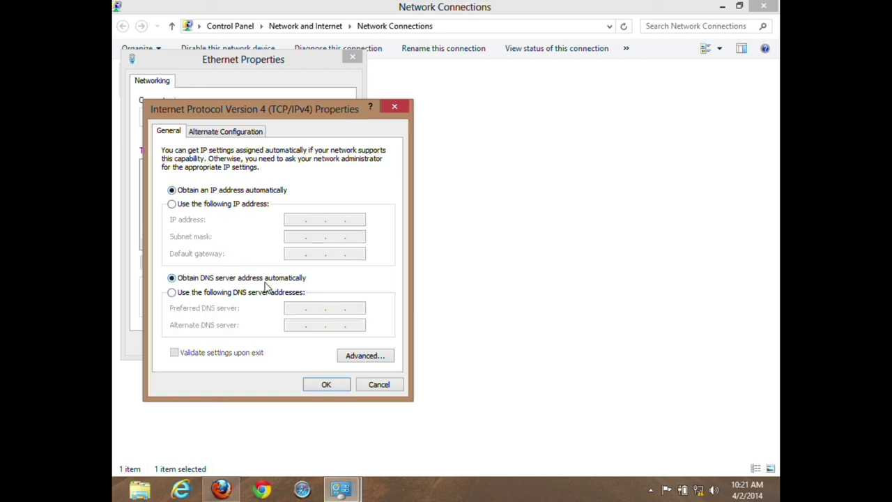
left_click(328, 385)
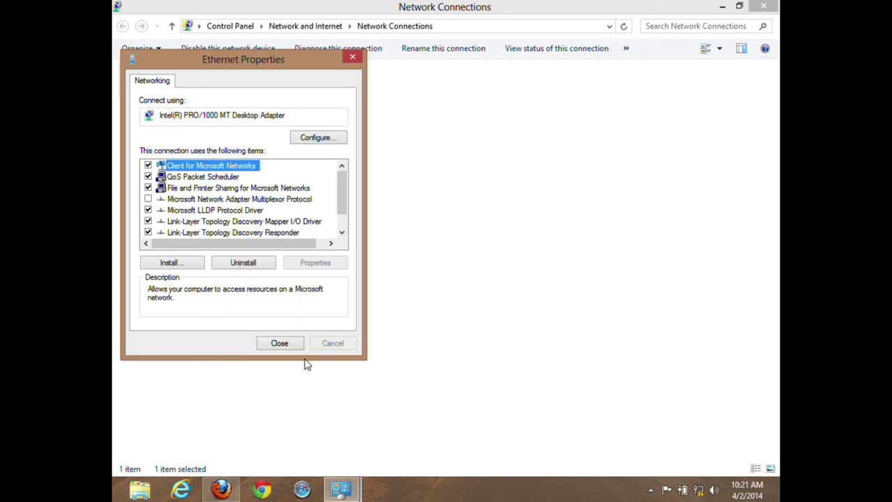
left_click(279, 343)
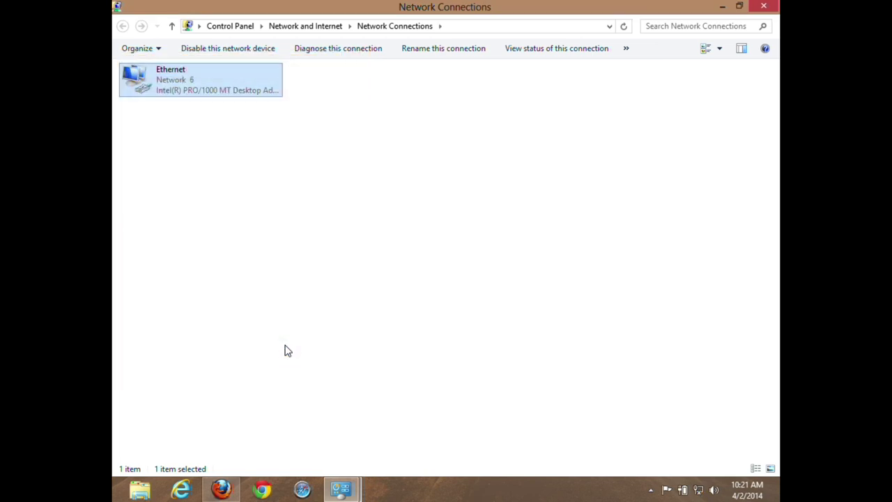